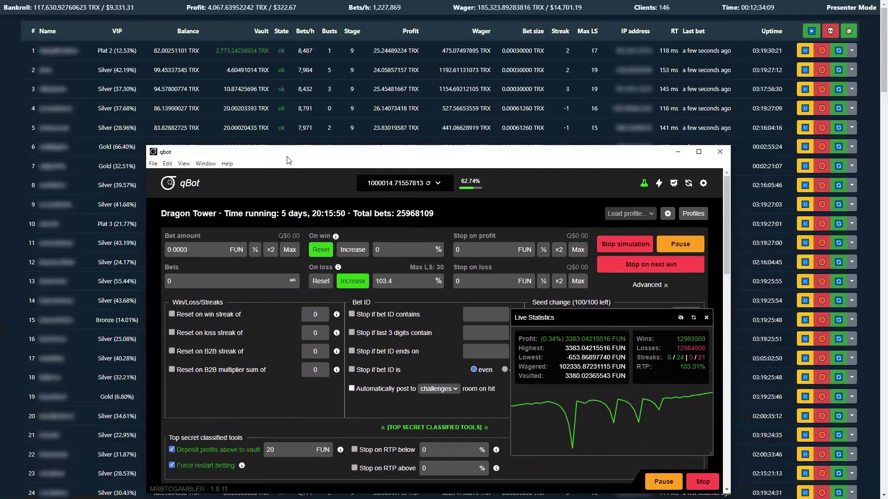
Step: Maximize the qBot window and examine the Dragon Tower simulation's bet settings, live statistics and difficulty options
{"action": "left_click", "coordinate": [276, 157]}
{"action": "double_click", "coordinate": [276, 158]}
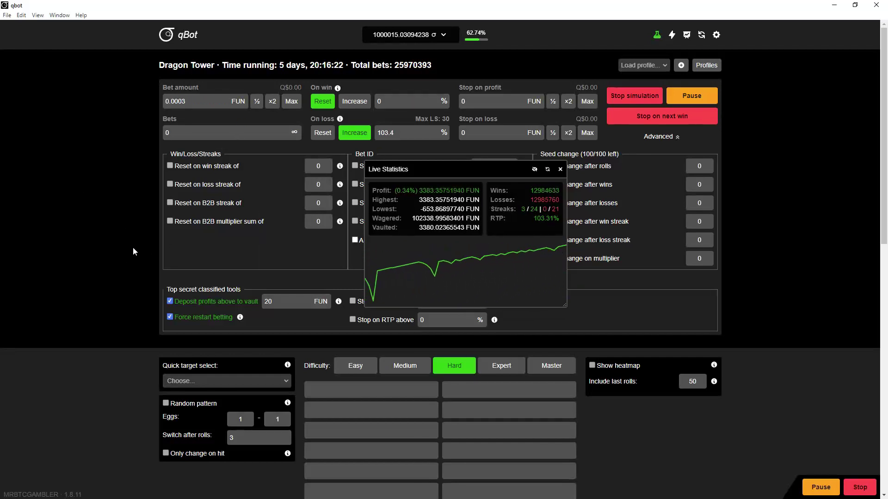
{"action": "scroll", "coordinate": [94, 251], "scroll_direction": "down", "scroll_amount": 2}
{"action": "scroll", "coordinate": [118, 278], "scroll_direction": "up", "scroll_amount": 2}
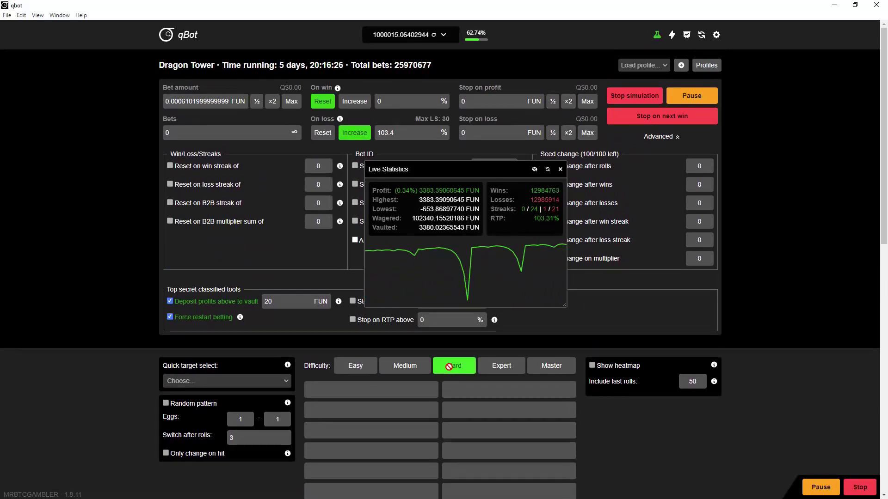
{"action": "scroll", "coordinate": [428, 383], "scroll_direction": "down", "scroll_amount": 3}
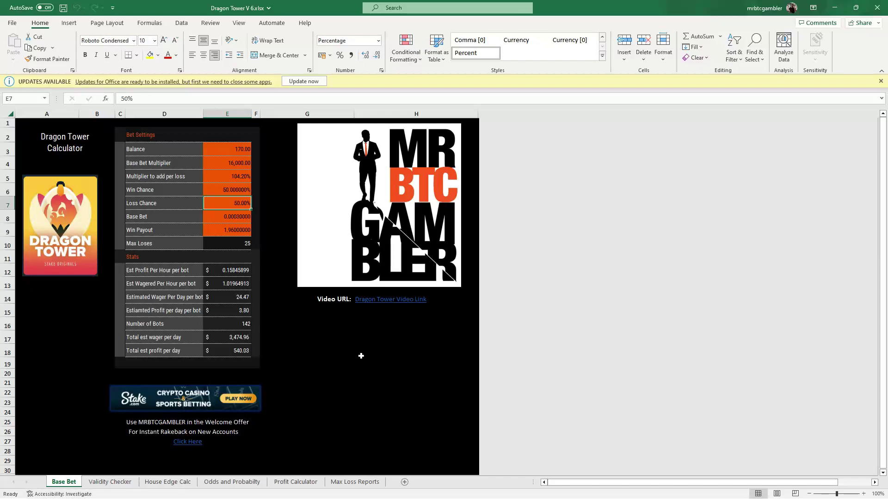
Step: Maximize the Dragon Tower V 6.xlsx workbook in Excel and select the Max Loses value on the Base Bet sheet
{"action": "left_click_drag", "start_coordinate": [587, 12], "coordinate": [485, 104]}
{"action": "double_click", "coordinate": [605, 93]}
{"action": "left_click", "coordinate": [233, 244]}
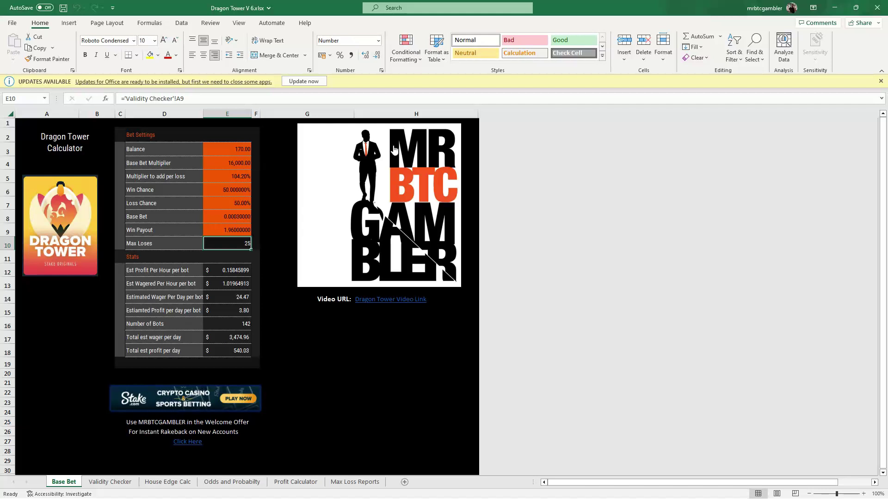
Step: Restore and reposition the workbook window to view the bot dashboard's balances and vaults behind it, and maximize it again
{"action": "key", "text": "super+Down"}
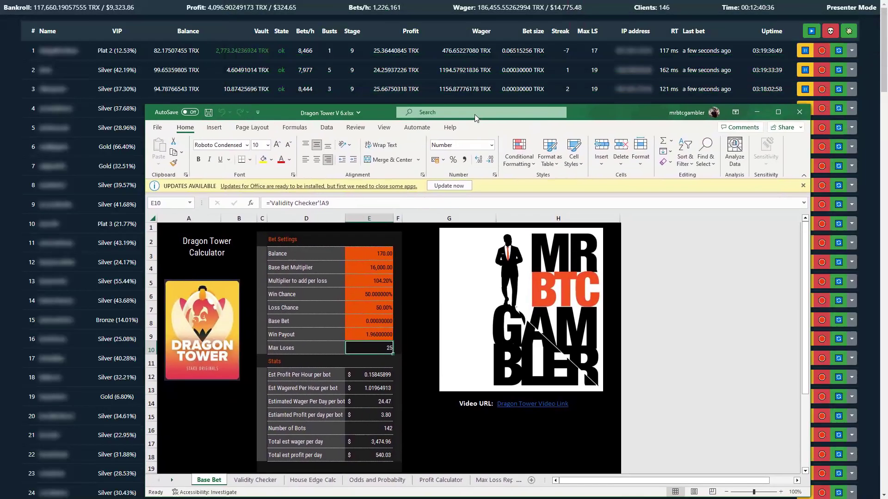
{"action": "left_click_drag", "start_coordinate": [420, 126], "coordinate": [417, 79]}
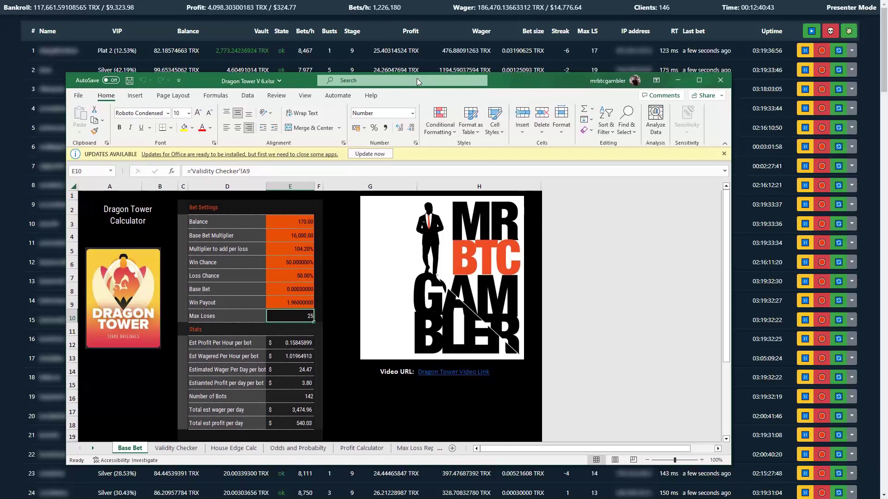
{"action": "left_click_drag", "start_coordinate": [417, 79], "coordinate": [418, 79]}
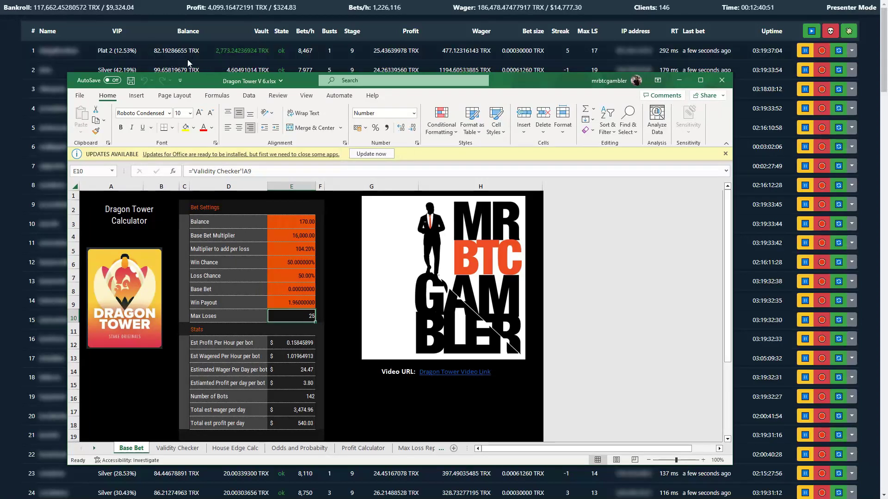
{"action": "left_click_drag", "start_coordinate": [548, 78], "coordinate": [519, 147]}
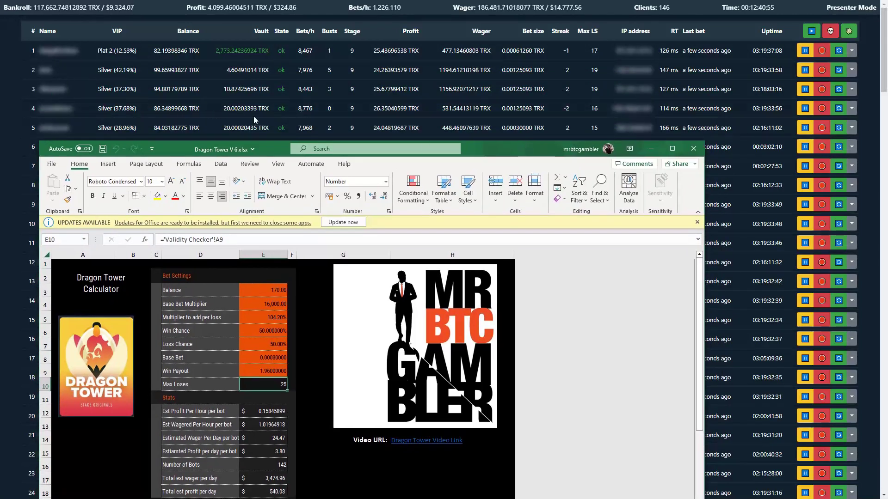
{"action": "double_click", "coordinate": [504, 154]}
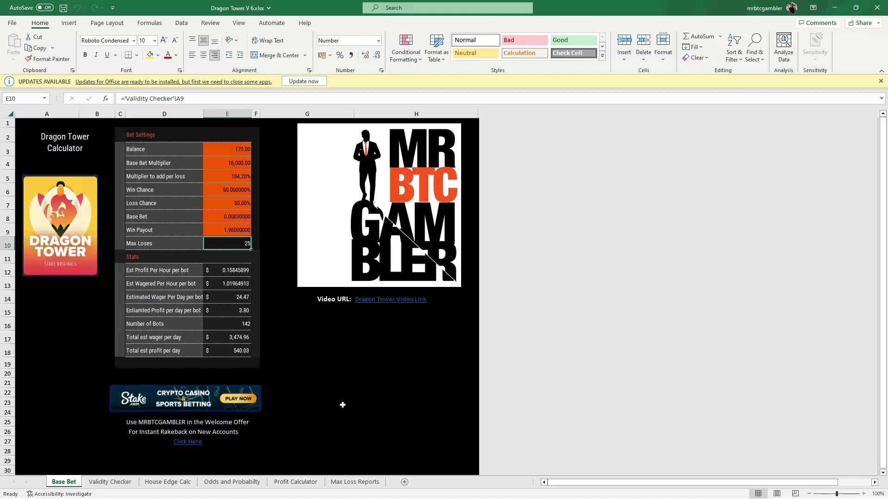
Step: Select the Multiplier to add per loss on the Base Bet sheet and view the first loss columns of the Validity Checker sheet
{"action": "left_click", "coordinate": [236, 179]}
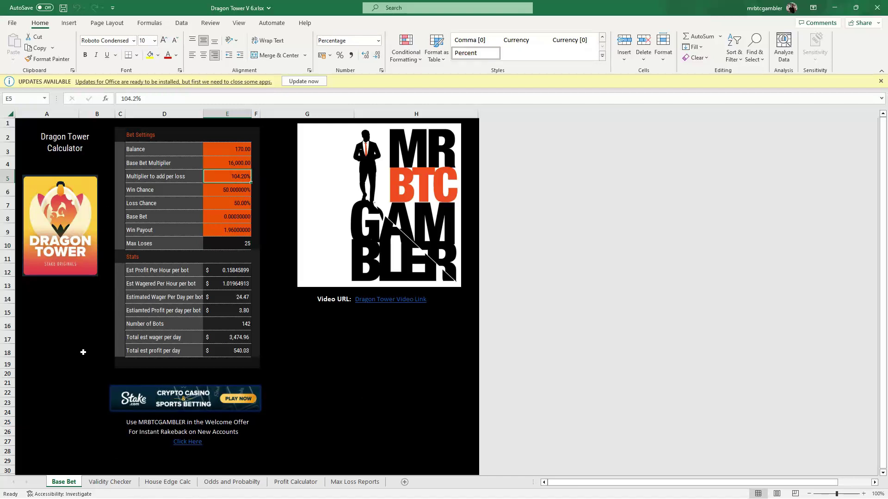
{"action": "left_click", "coordinate": [103, 484]}
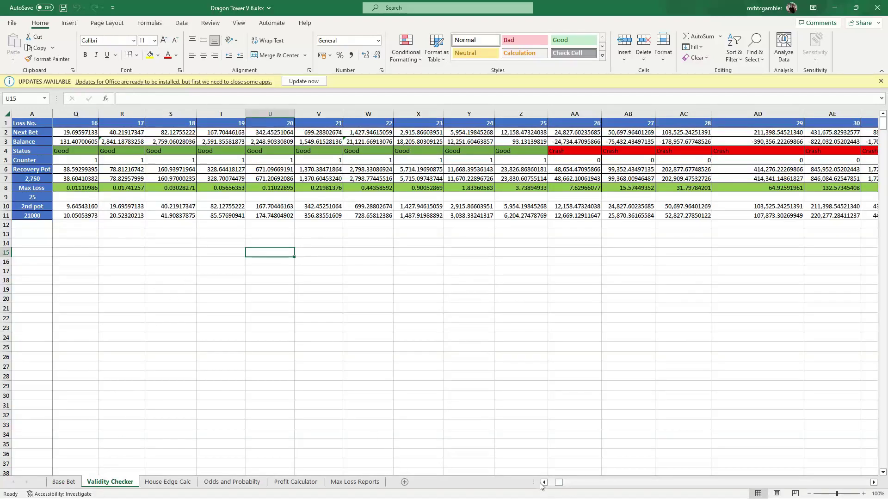
{"action": "left_click_drag", "start_coordinate": [557, 483], "coordinate": [543, 474]}
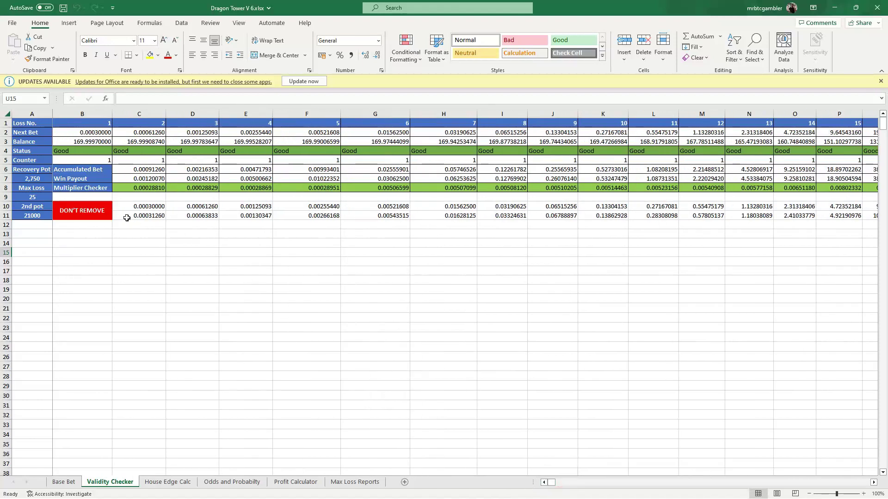
Step: Inspect the Multiplier Checker formulas for losses 2 and 3, including the Win Payout and Accumulated Bet cells for loss 3
{"action": "left_click", "coordinate": [85, 187]}
{"action": "left_click", "coordinate": [133, 188]}
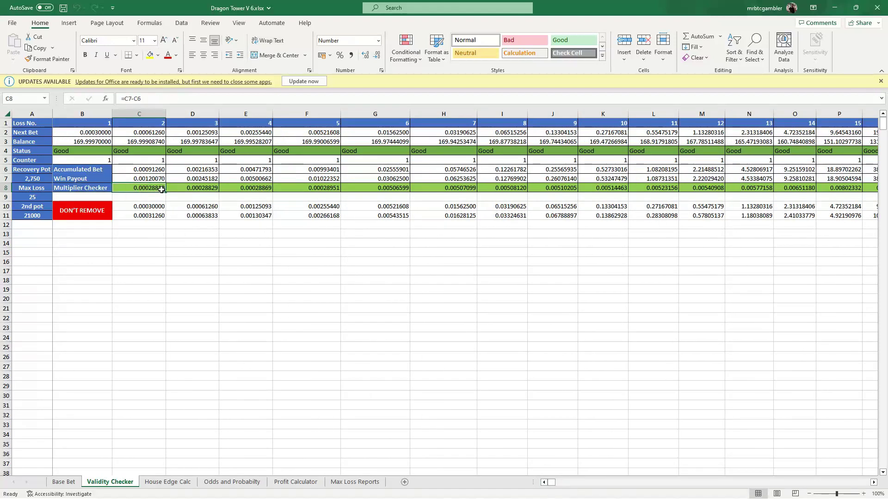
{"action": "left_click", "coordinate": [186, 188]}
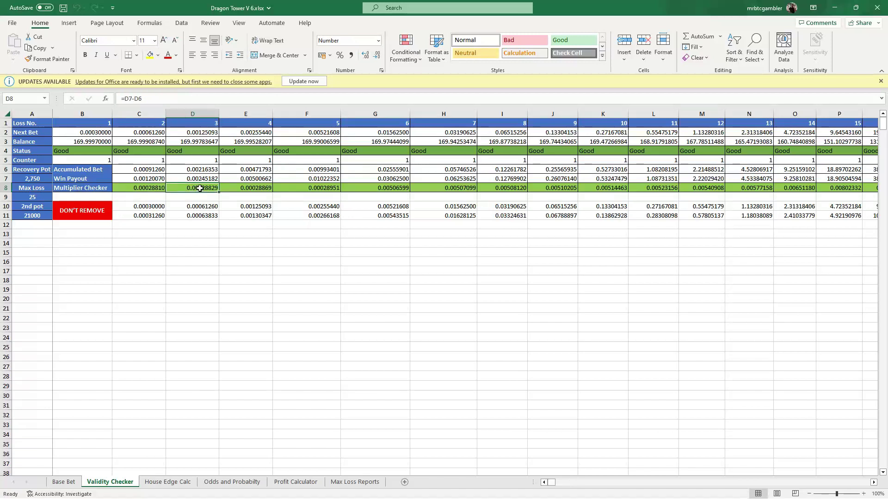
{"action": "left_click", "coordinate": [196, 179]}
{"action": "left_click", "coordinate": [203, 169]}
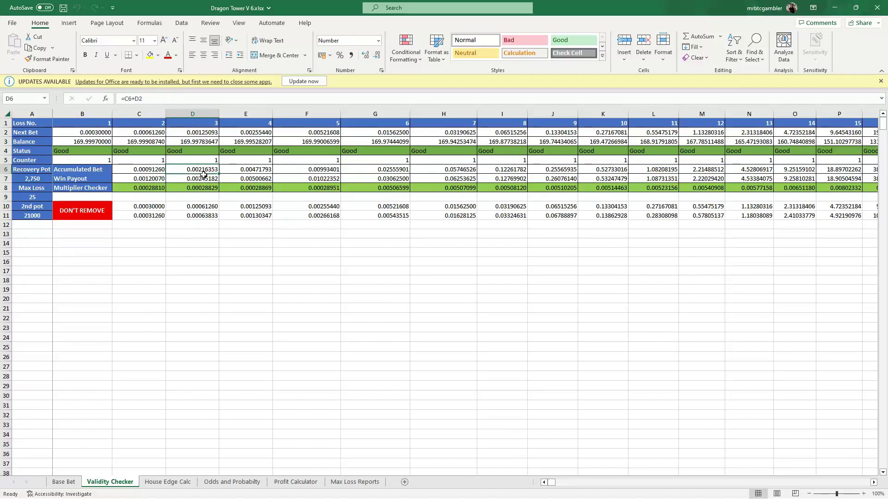
{"action": "left_click", "coordinate": [197, 188]}
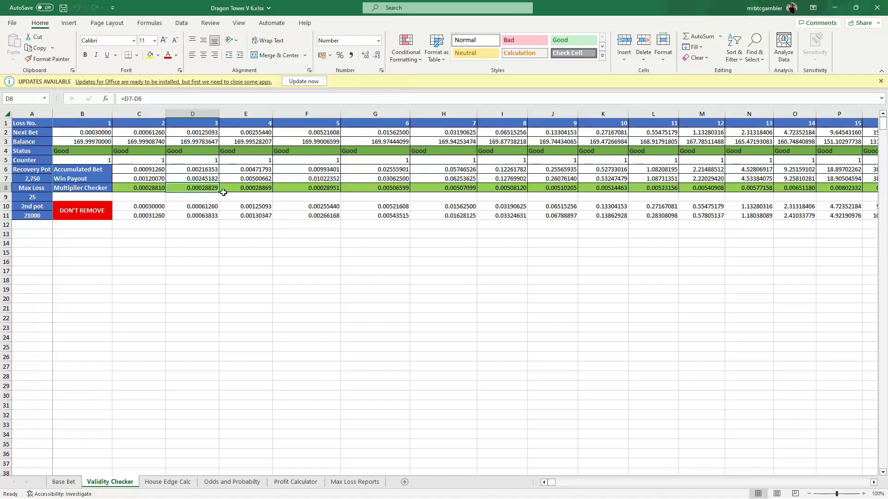
Step: Set the Multiplier to add per loss on the Base Bet sheet to 104.1%
{"action": "left_click", "coordinate": [64, 482]}
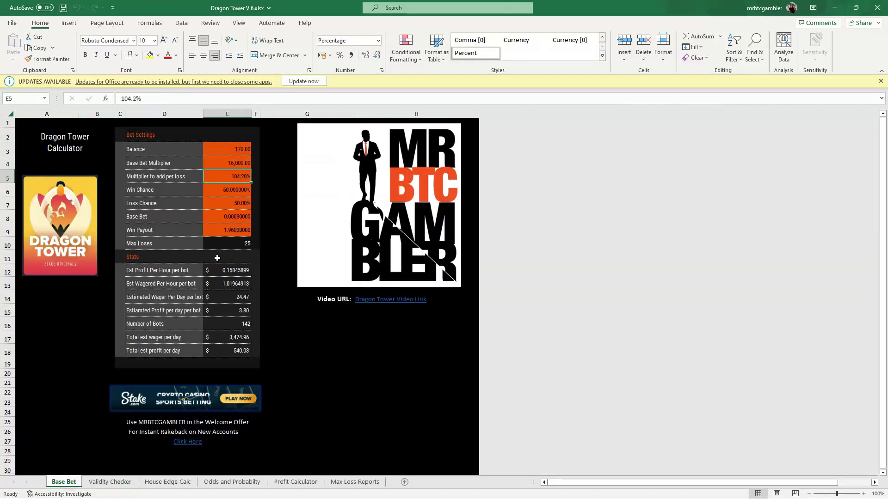
{"action": "left_click", "coordinate": [137, 99]}
{"action": "key", "text": "BackSpace"}
{"action": "type", "text": "1"}
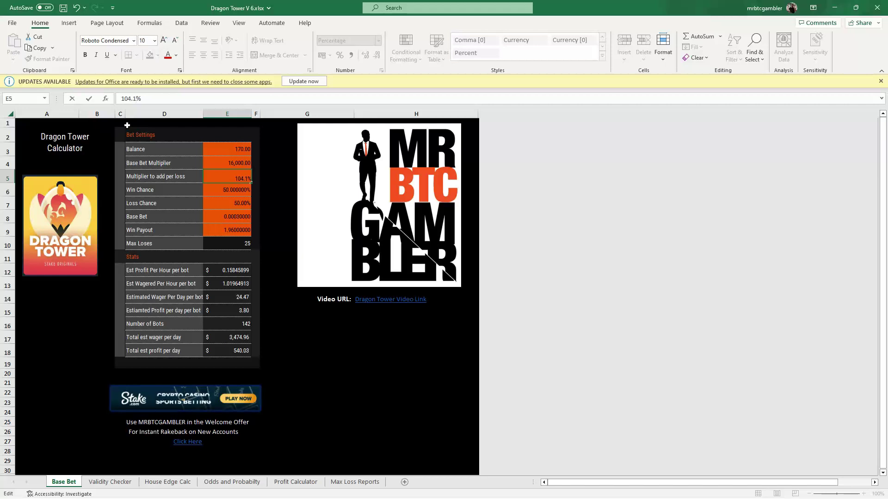
{"action": "key", "text": "Return"}
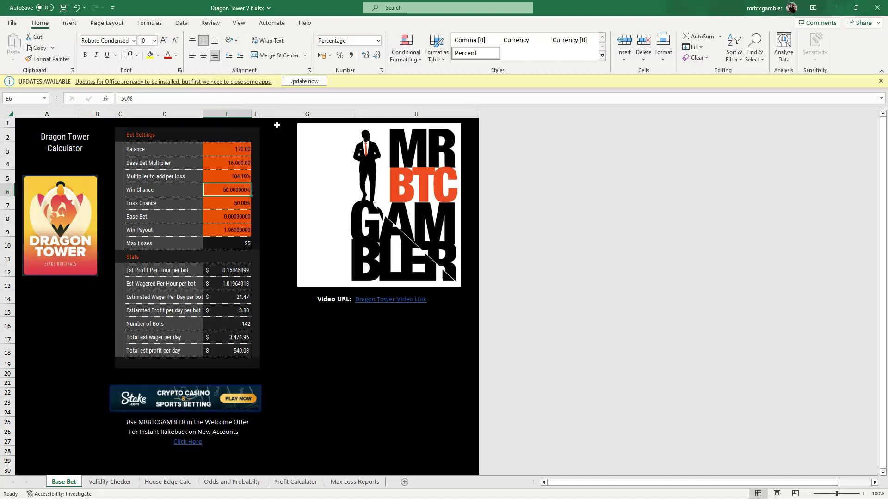
Step: Check the Multiplier Checker row on the Validity Checker sheet against the changed multiplier and undo the multiplier change
{"action": "left_click", "coordinate": [229, 178]}
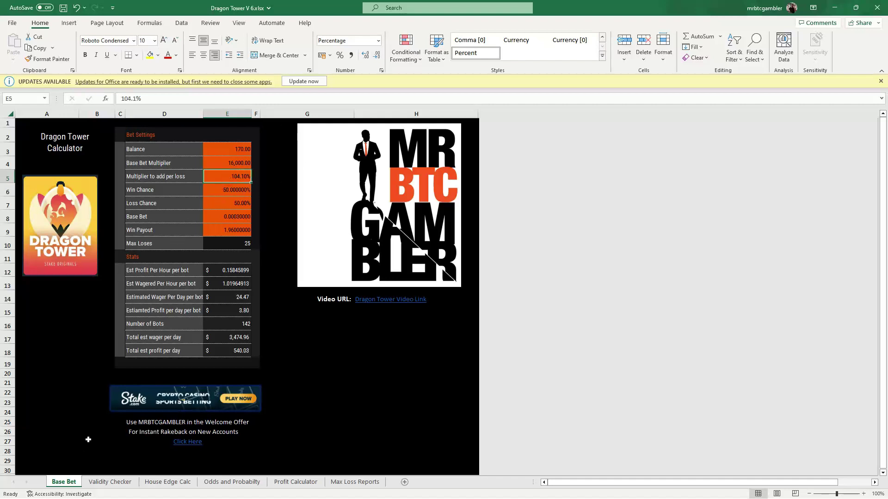
{"action": "left_click", "coordinate": [97, 483]}
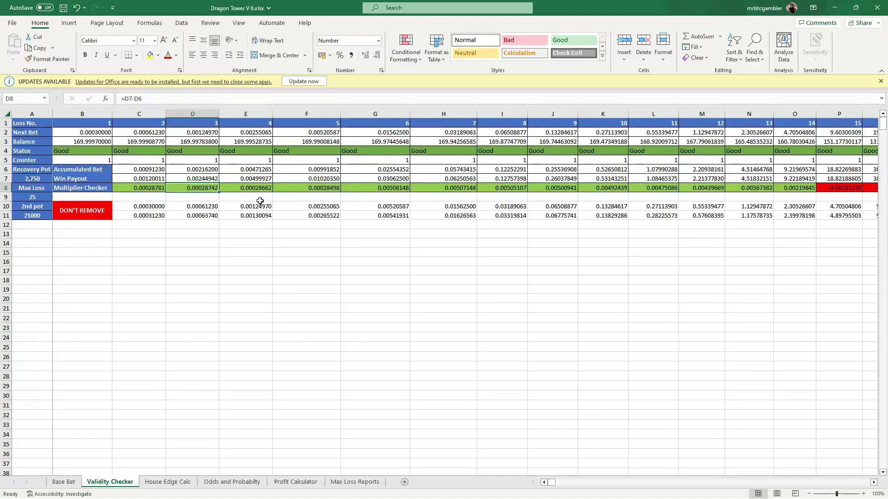
{"action": "left_click_drag", "start_coordinate": [555, 486], "coordinate": [557, 487]}
{"action": "key", "text": "ctrl+z"}
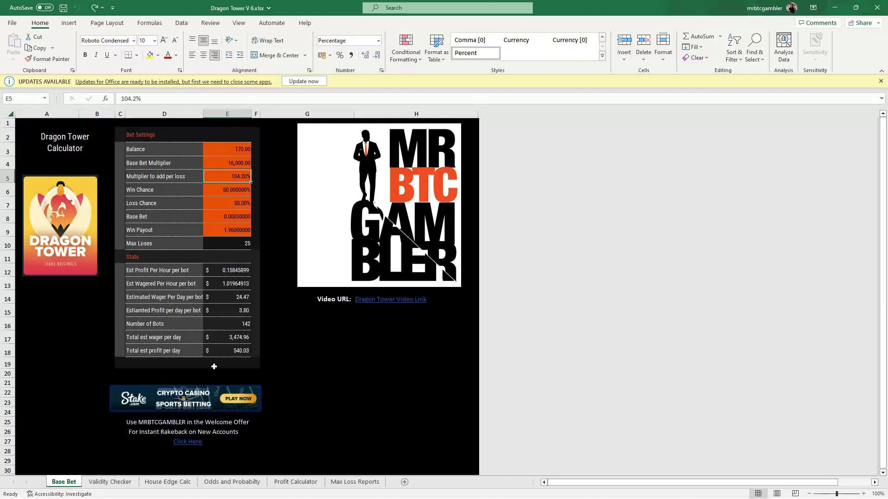
Step: Review the Validity Checker sheet and select the Next Bet value for loss 6 in cell G2
{"action": "left_click", "coordinate": [109, 481]}
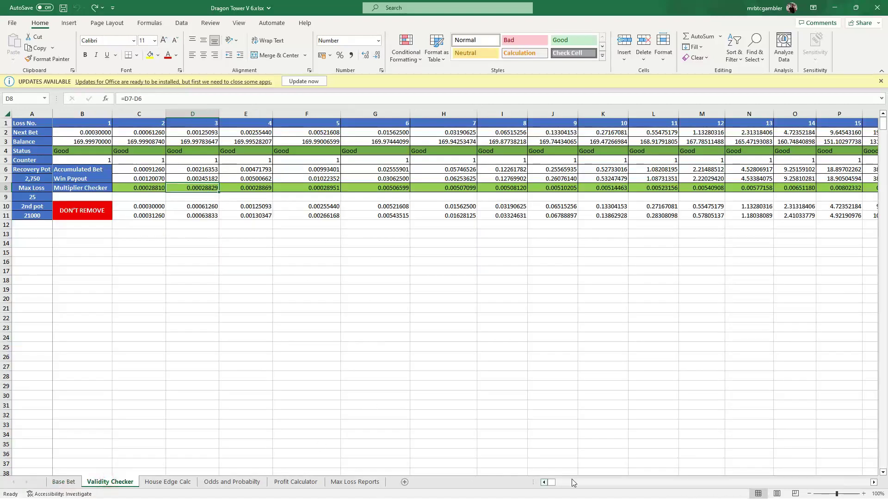
{"action": "left_click_drag", "start_coordinate": [552, 484], "coordinate": [274, 472]}
{"action": "key", "text": "Up"}
{"action": "key", "text": "Up"}
{"action": "key", "text": "Up"}
{"action": "key", "text": "Up"}
{"action": "key", "text": "Up"}
{"action": "key", "text": "Up"}
{"action": "key", "text": "Right"}
{"action": "key", "text": "Right"}
{"action": "key", "text": "Right"}
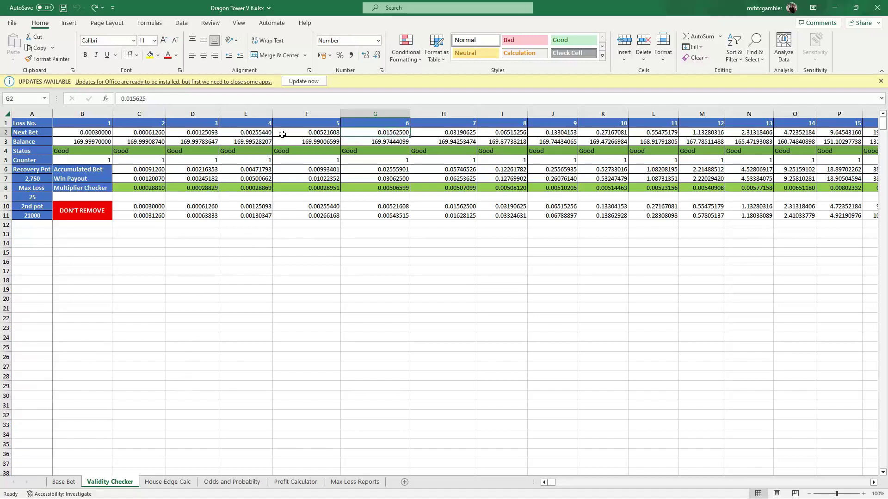
Step: Examine the Next Bet cells one by one for losses 1 to 7 on the Validity Checker sheet
{"action": "left_click", "coordinate": [91, 135]}
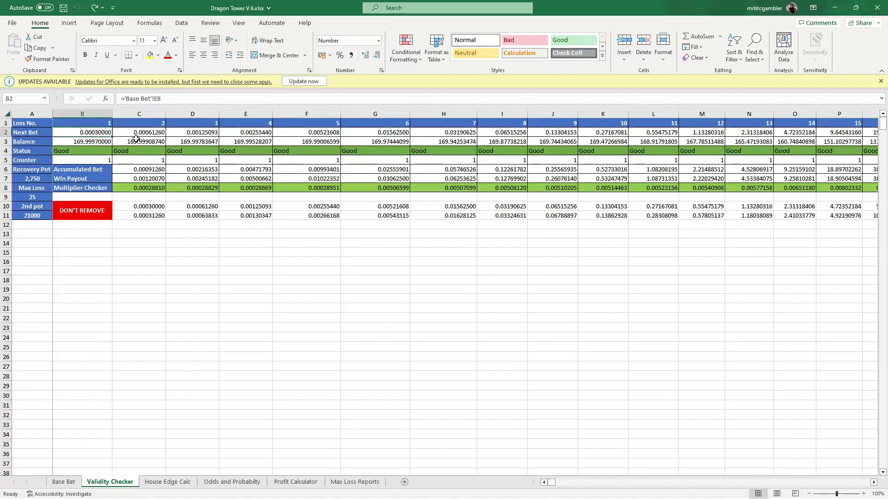
{"action": "left_click", "coordinate": [135, 137]}
{"action": "left_click", "coordinate": [188, 137]}
{"action": "left_click", "coordinate": [258, 134]}
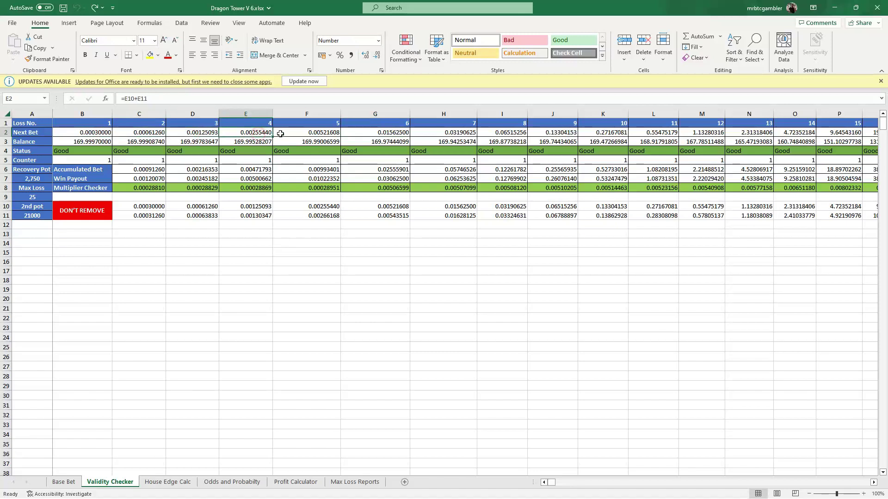
{"action": "left_click", "coordinate": [294, 129]}
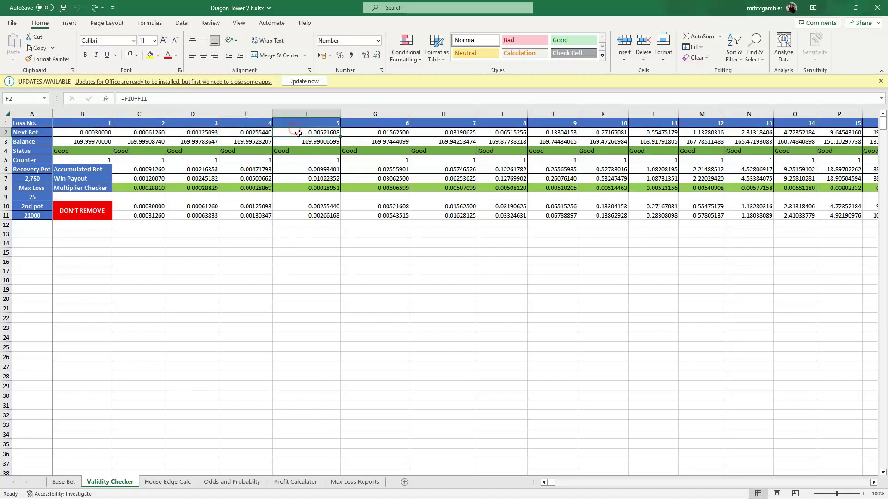
{"action": "left_click", "coordinate": [392, 134]}
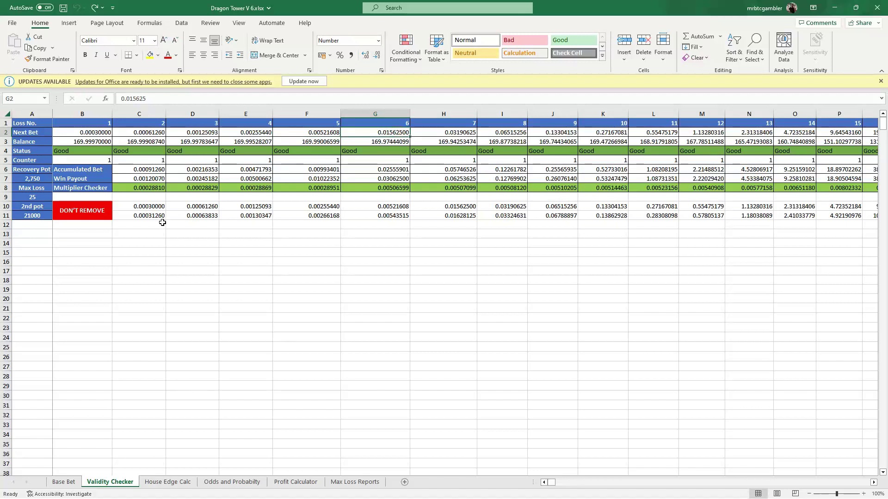
{"action": "left_click", "coordinate": [457, 133]}
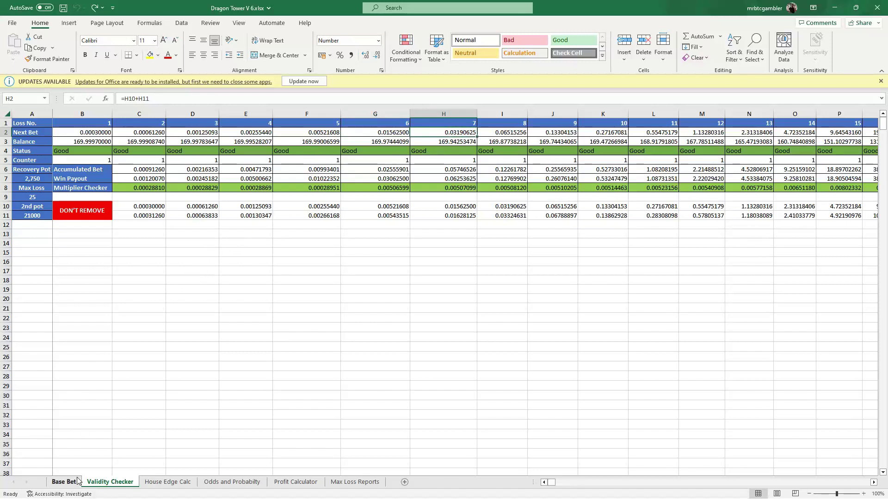
{"action": "left_click", "coordinate": [300, 254]}
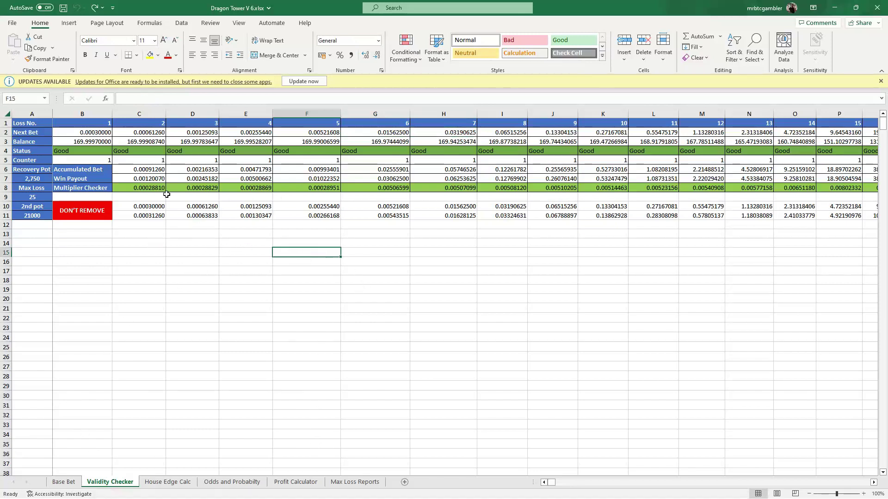
Step: Inspect the Recovery Pot and 2nd pot amounts and the Balance formulas for losses 17 and 22 that use them
{"action": "left_click", "coordinate": [39, 179]}
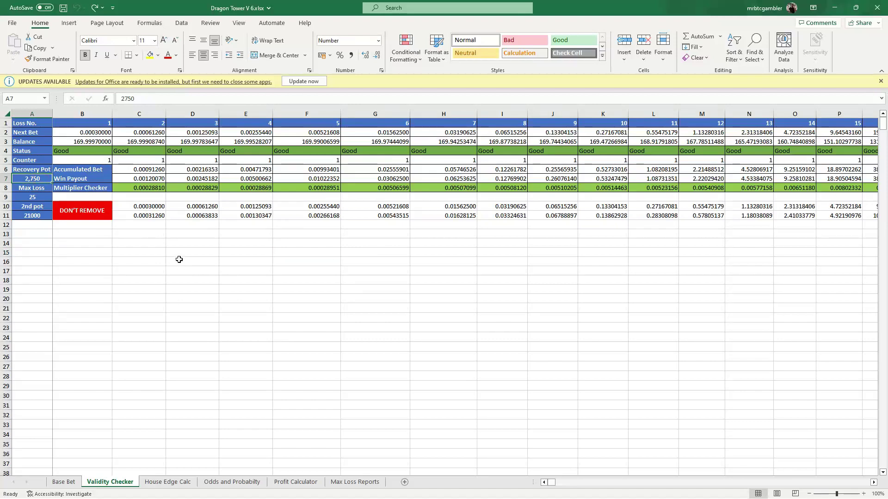
{"action": "scroll", "coordinate": [495, 276], "scroll_direction": "right", "scroll_amount": 4}
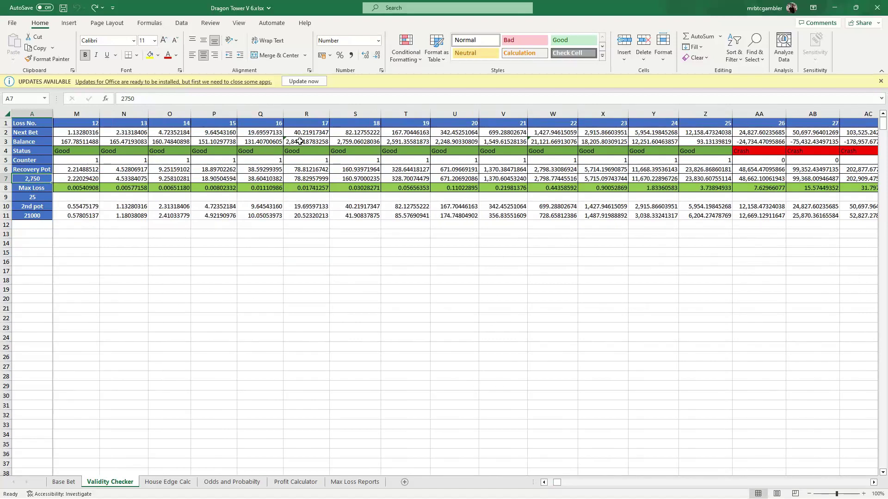
{"action": "left_click", "coordinate": [300, 141]}
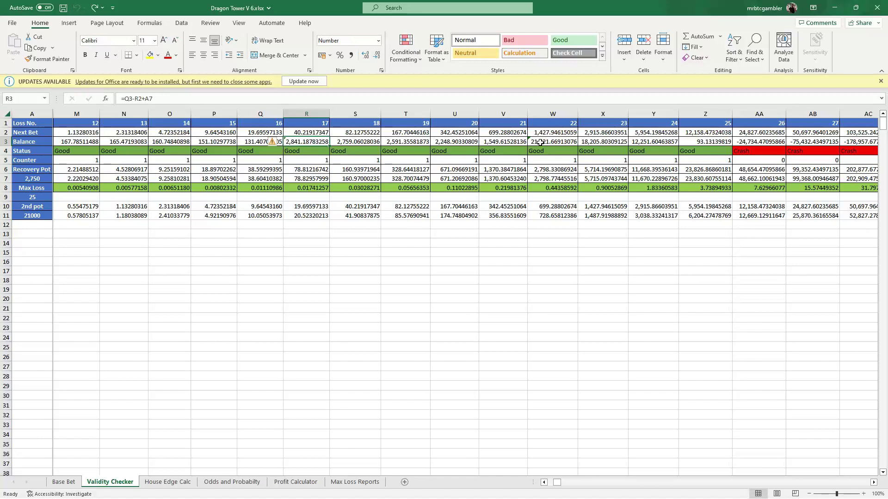
{"action": "left_click", "coordinate": [32, 216]}
{"action": "left_click", "coordinate": [560, 141]}
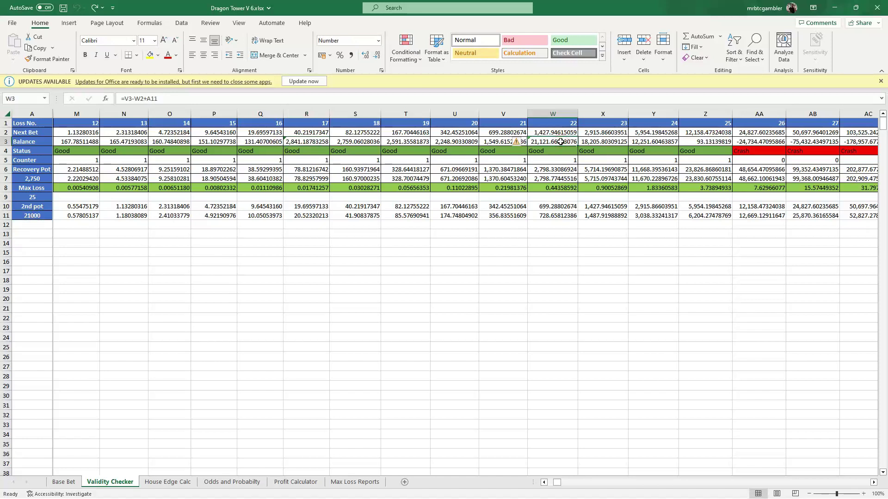
{"action": "key", "text": "alt+Tab"}
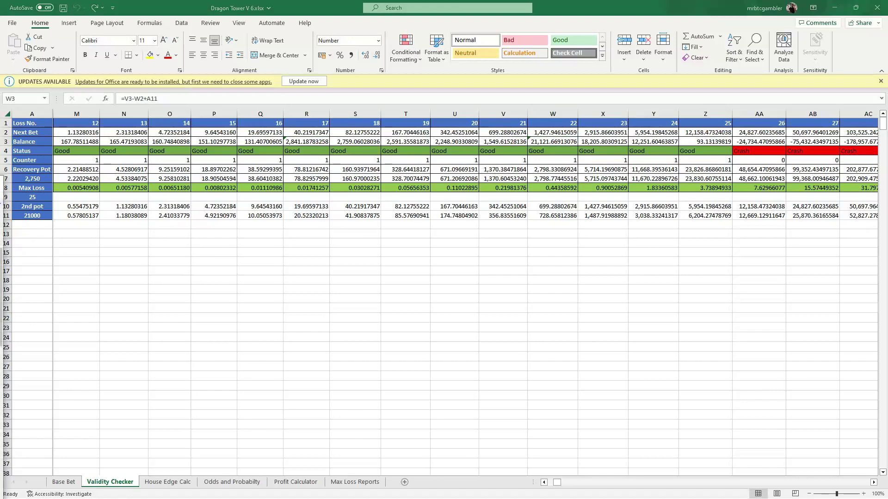
Step: Check the Live Statistics of the running simulation in the qBot window and minimize that window
{"action": "left_click_drag", "start_coordinate": [445, 146], "coordinate": [438, 111]}
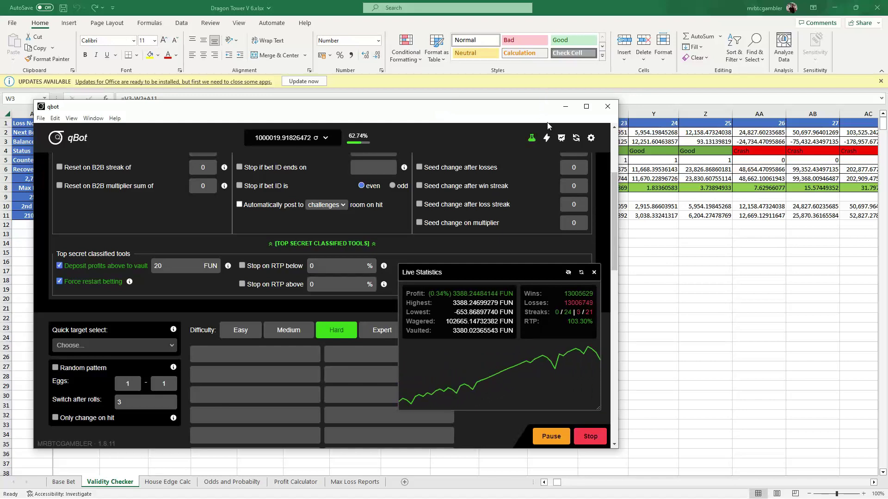
{"action": "left_click", "coordinate": [565, 107]}
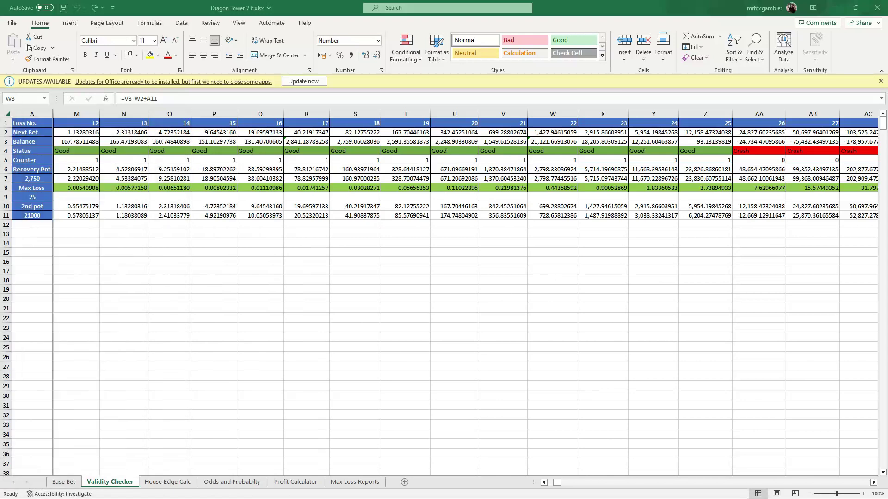
Step: Switch to Visual Studio Code and examine the betting variables in dragontower_martingalev10.js, including stage, baseBet and increaseOnLoss
{"action": "left_click", "coordinate": [812, 132]}
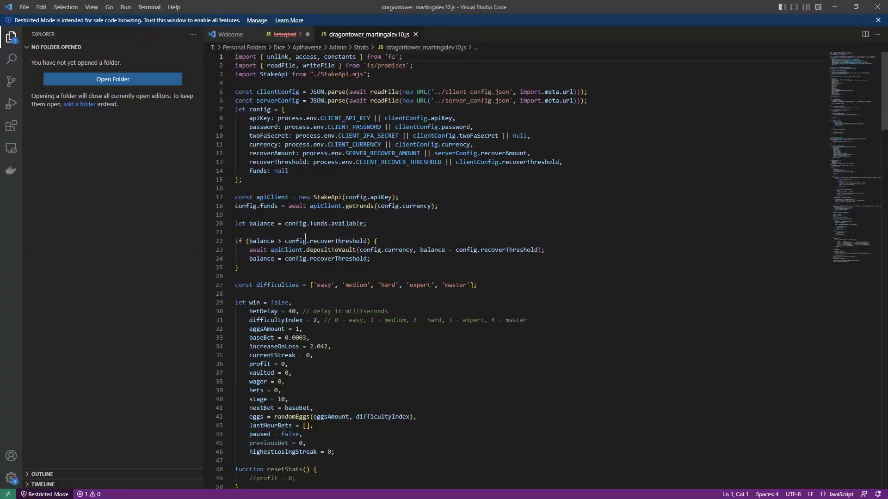
{"action": "scroll", "coordinate": [307, 233], "scroll_direction": "down", "scroll_amount": 4}
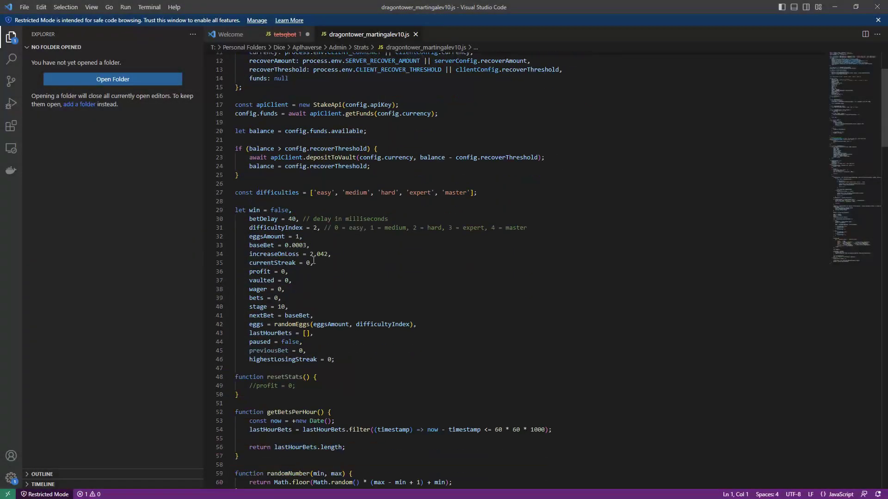
{"action": "scroll", "coordinate": [313, 260], "scroll_direction": "down", "scroll_amount": 1}
{"action": "left_click", "coordinate": [288, 283]}
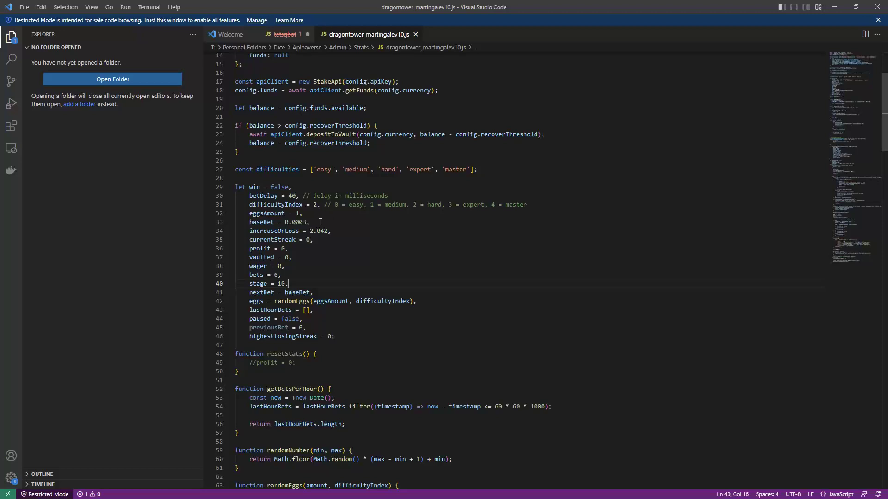
{"action": "left_click", "coordinate": [265, 222]}
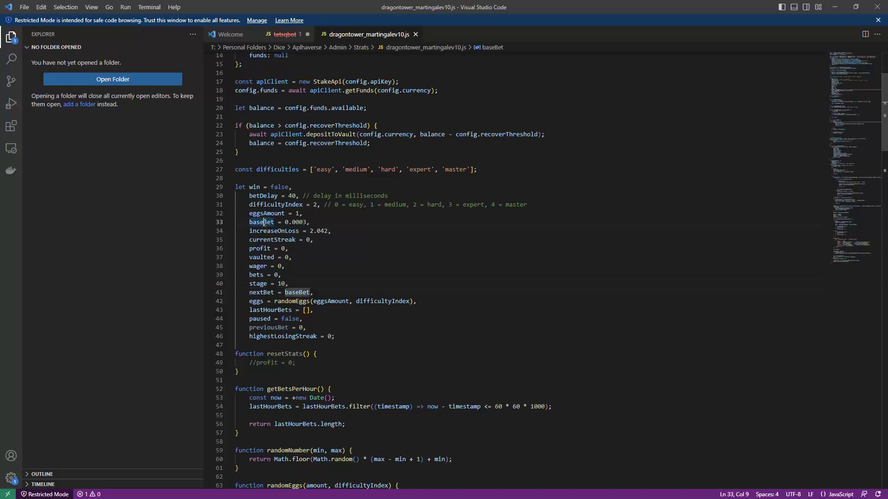
{"action": "left_click", "coordinate": [274, 232]}
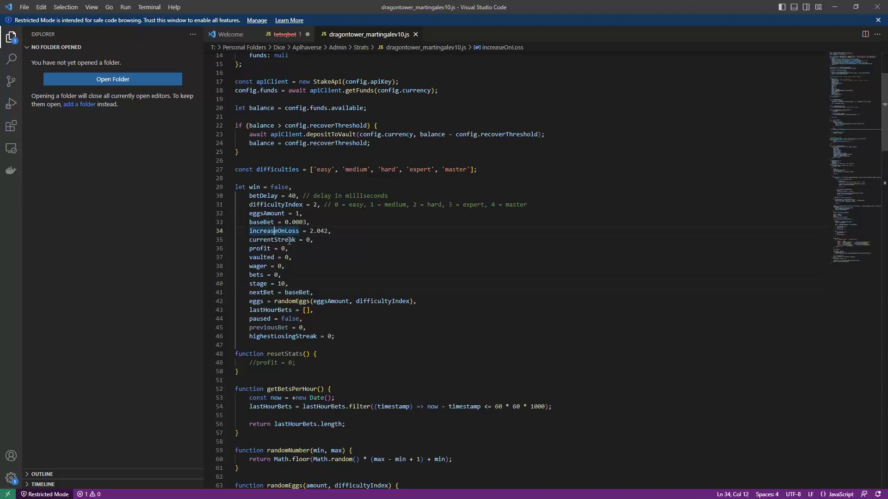
{"action": "left_click", "coordinate": [341, 232]}
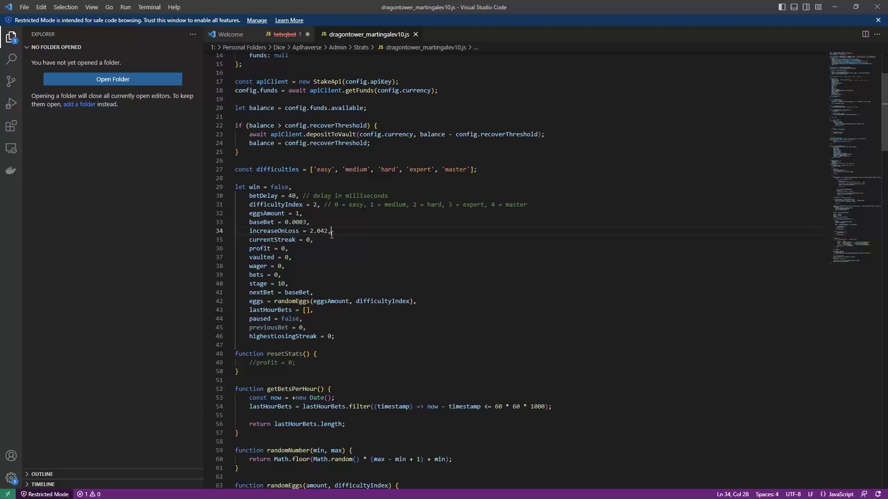
{"action": "left_click", "coordinate": [323, 241]}
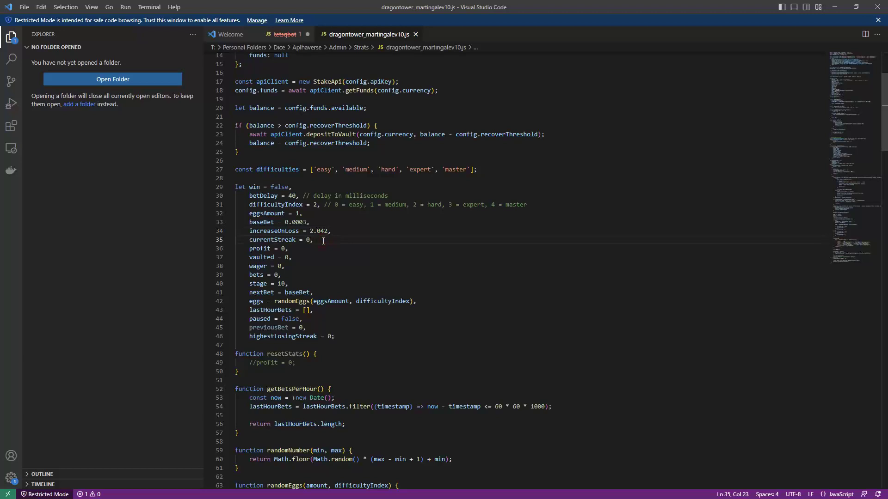